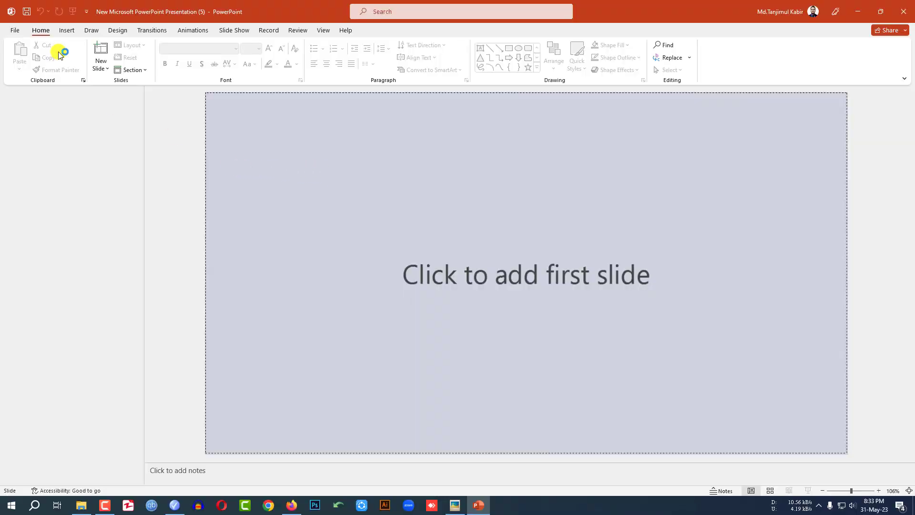
# Add a blank slide and draw a tall blue rectangle on it
pyautogui.click(104, 71)
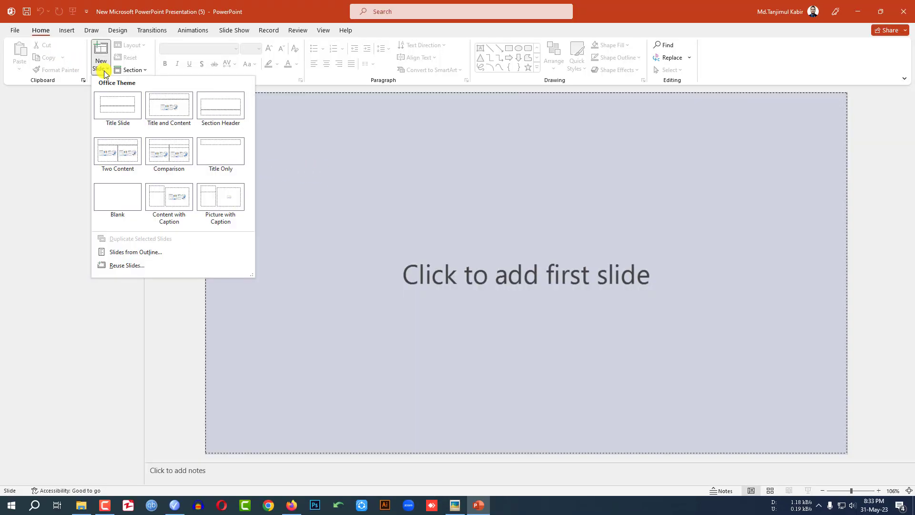
pyautogui.click(132, 196)
pyautogui.click(67, 30)
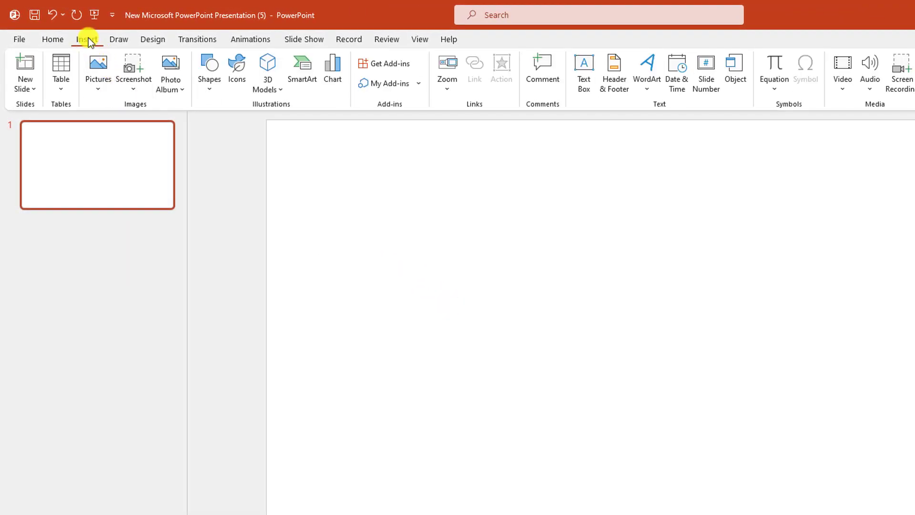
pyautogui.click(207, 91)
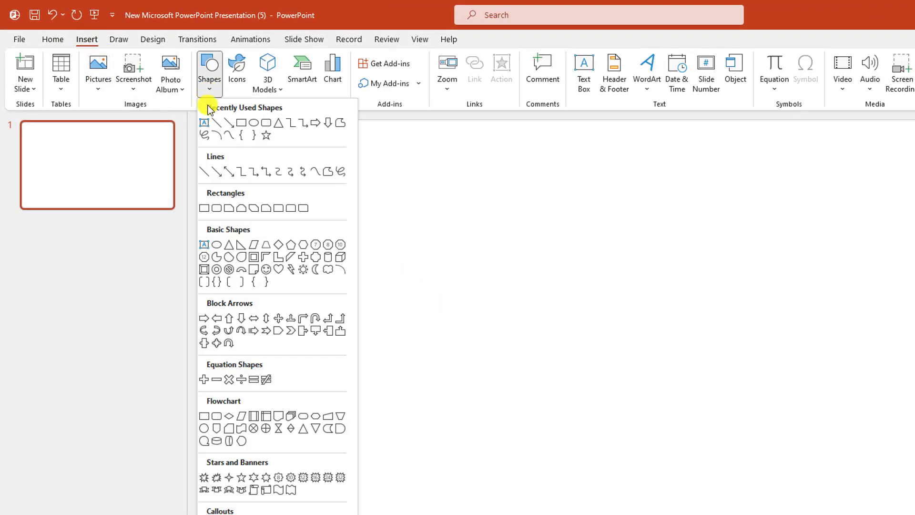
pyautogui.click(244, 122)
pyautogui.moveTo(614, 205); pyautogui.dragTo(712, 450)
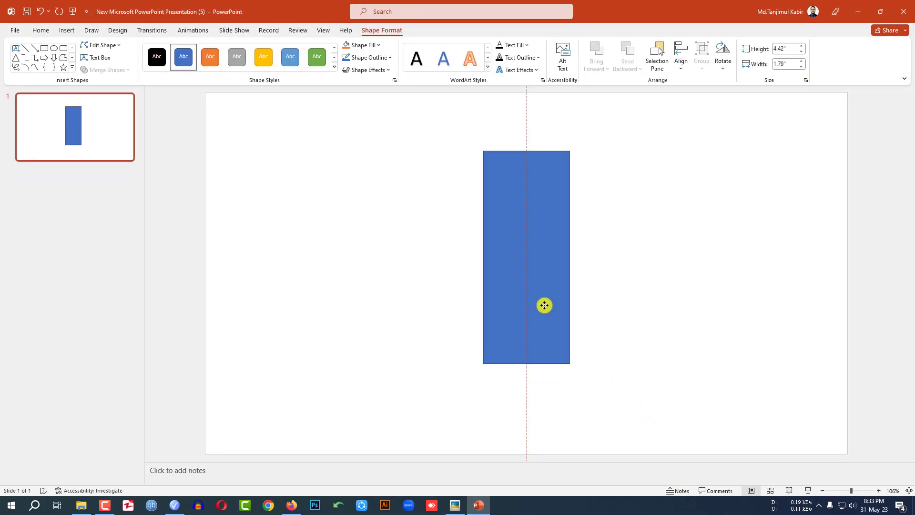
# Centre the rectangle horizontally on the slide and remove its outline
pyautogui.moveTo(545, 306); pyautogui.dragTo(544, 305)
pyautogui.click(388, 58)
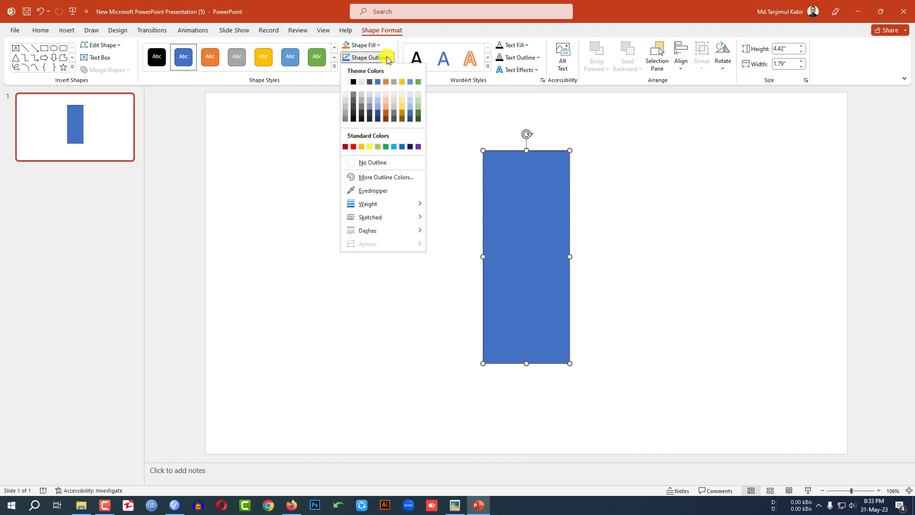
pyautogui.click(380, 162)
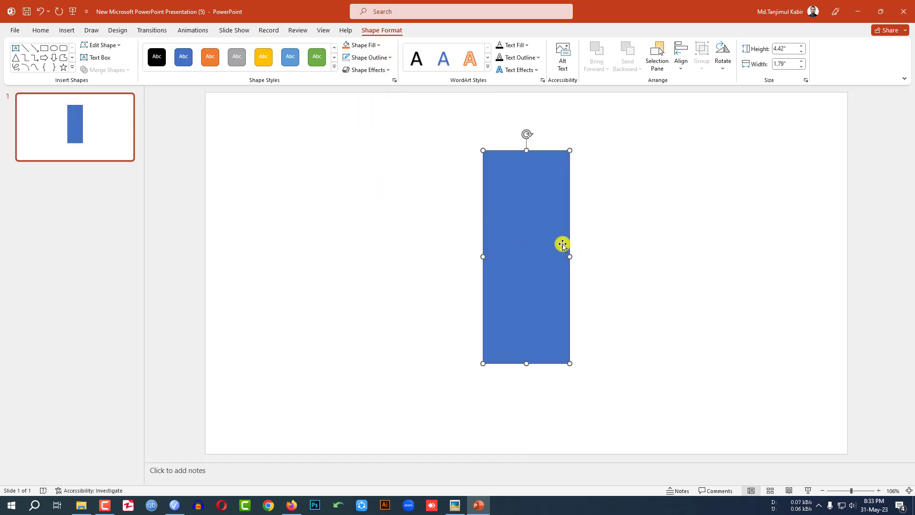
# Give the rectangle a dark grey 13 pt glow from the first preset, transparency 8
pyautogui.rightClick(514, 180)
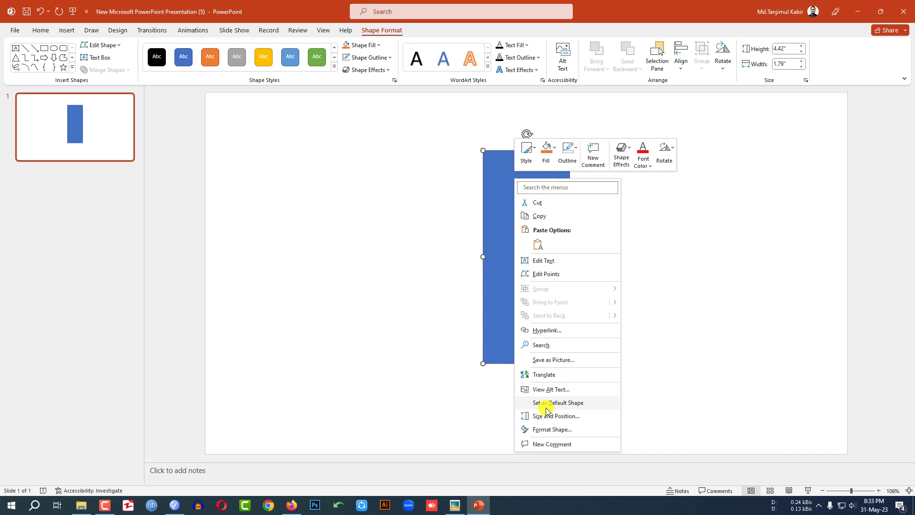
pyautogui.click(552, 429)
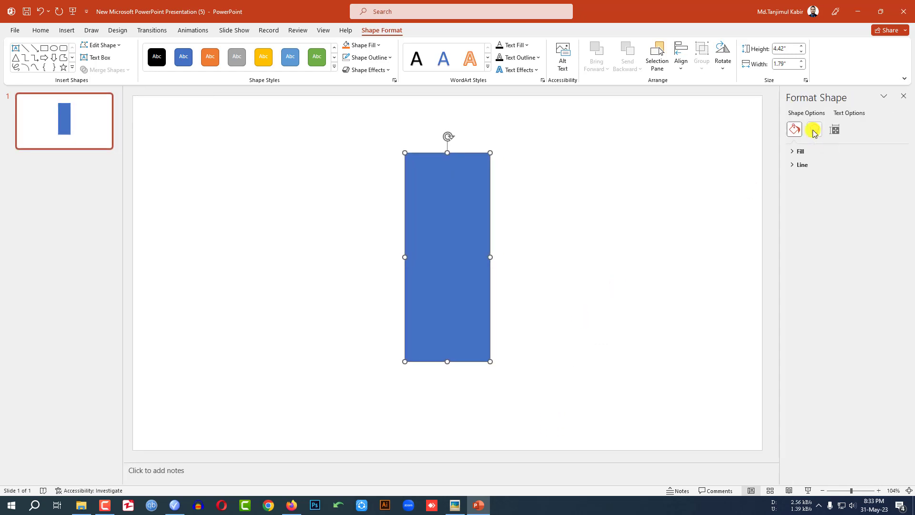
pyautogui.click(815, 129)
pyautogui.click(804, 178)
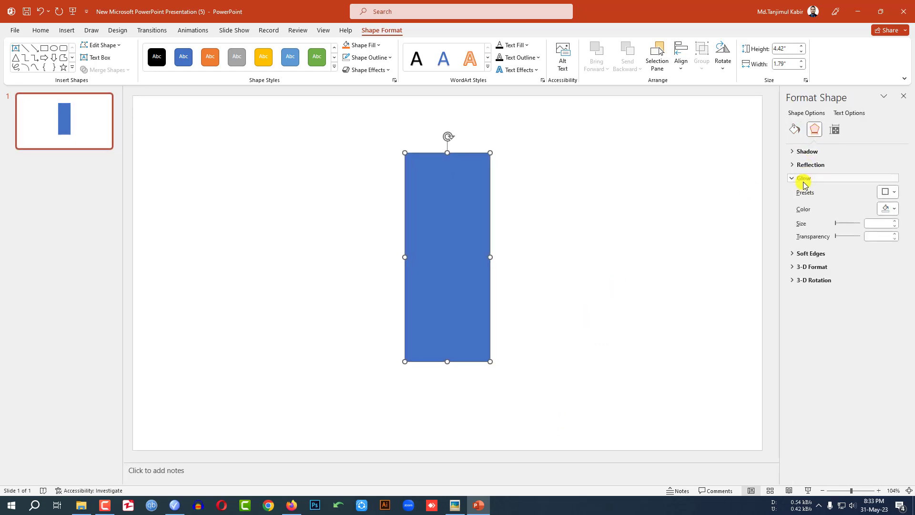
pyautogui.click(894, 192)
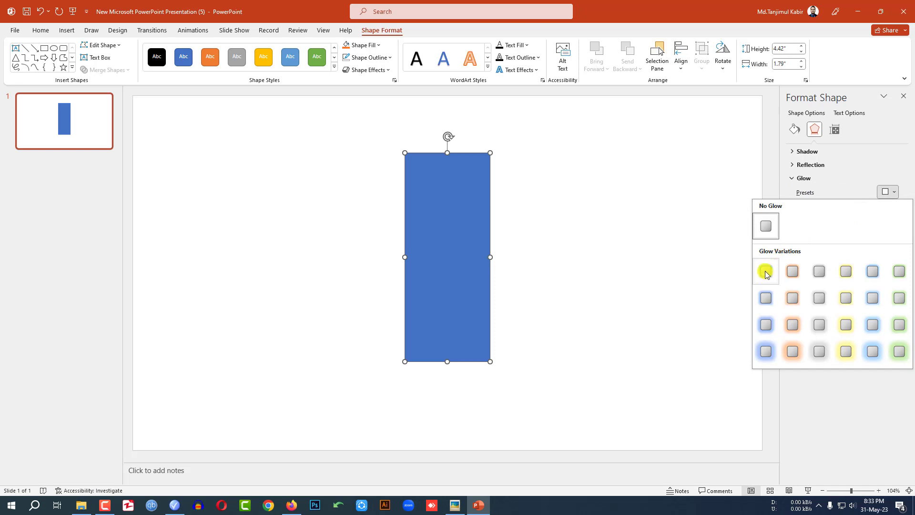
pyautogui.click(766, 273)
pyautogui.click(893, 210)
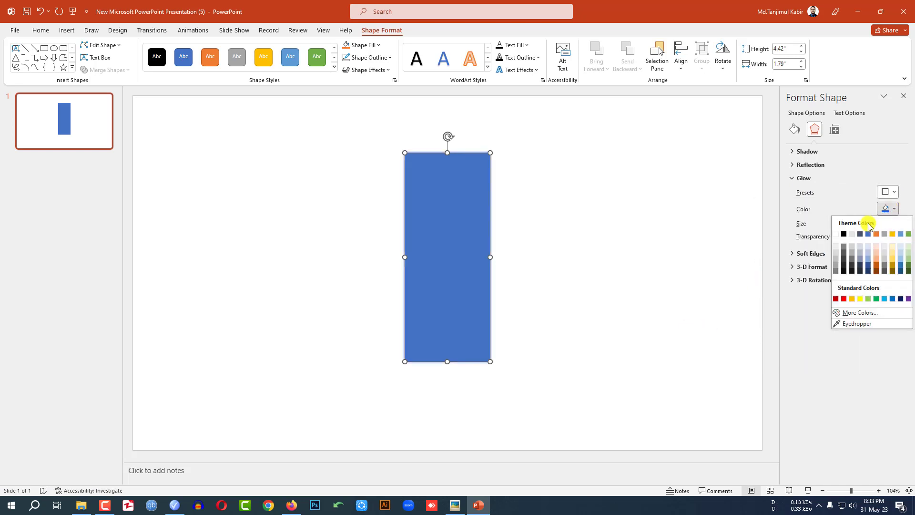
pyautogui.click(853, 255)
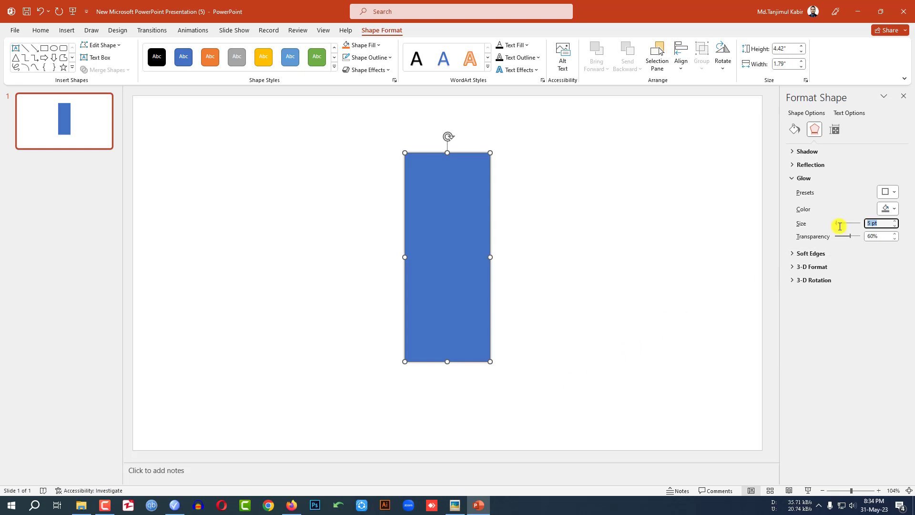
pyautogui.moveTo(837, 224); pyautogui.dragTo(838, 224)
pyautogui.click(876, 237)
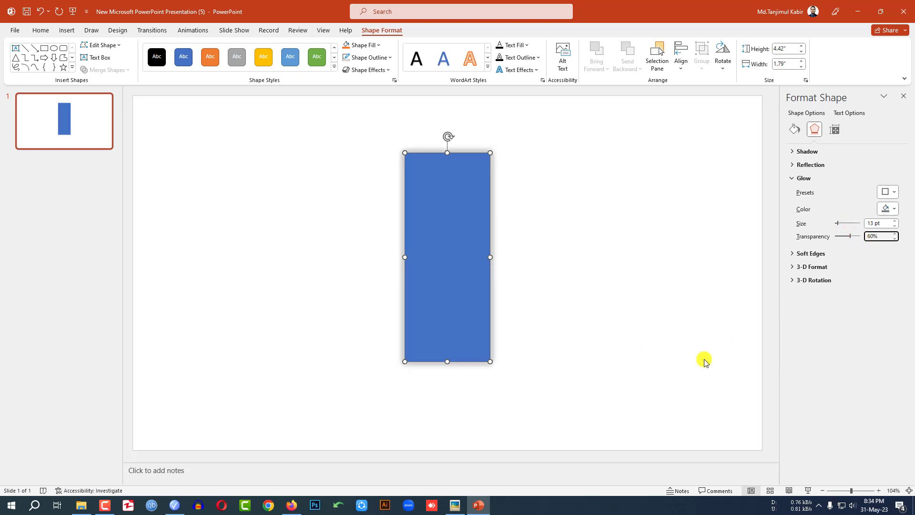
pyautogui.write('82')
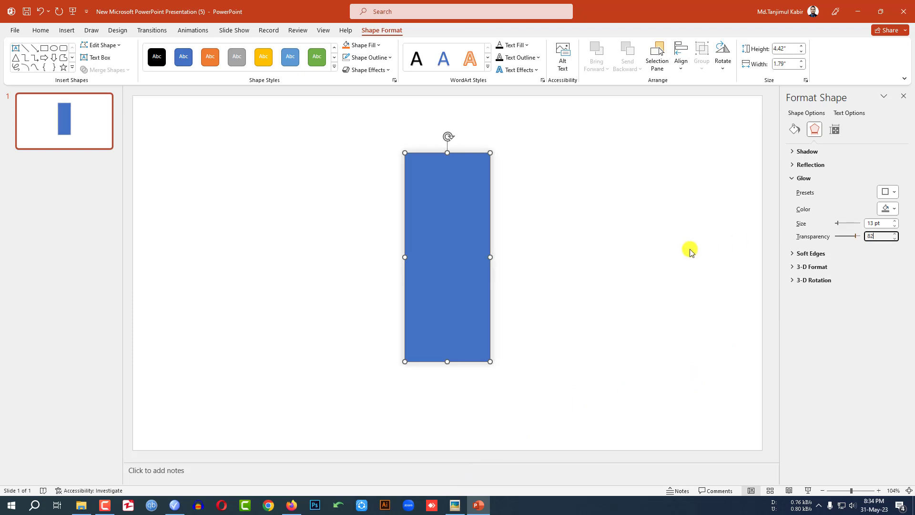
pyautogui.click(690, 249)
# Apply the Offset: Bottom Right shadow preset to the rectangle
pyautogui.click(472, 261)
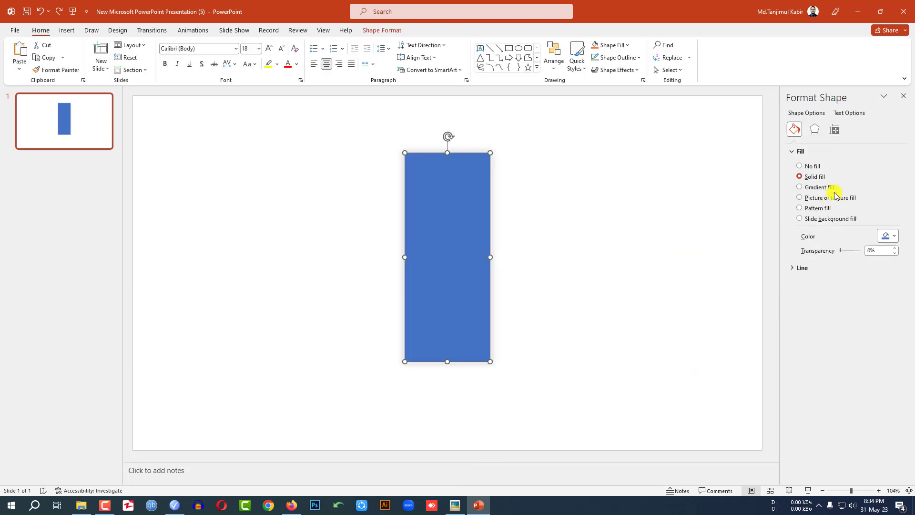
pyautogui.click(814, 131)
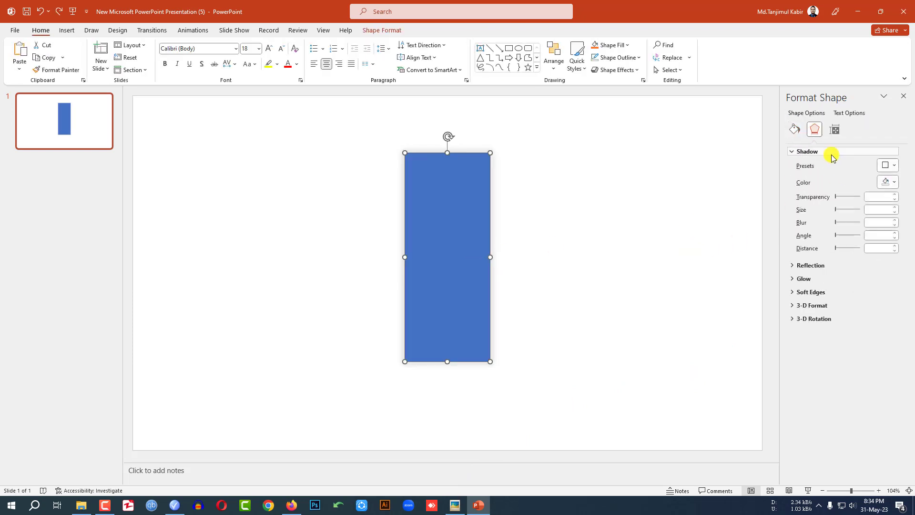
pyautogui.click(891, 167)
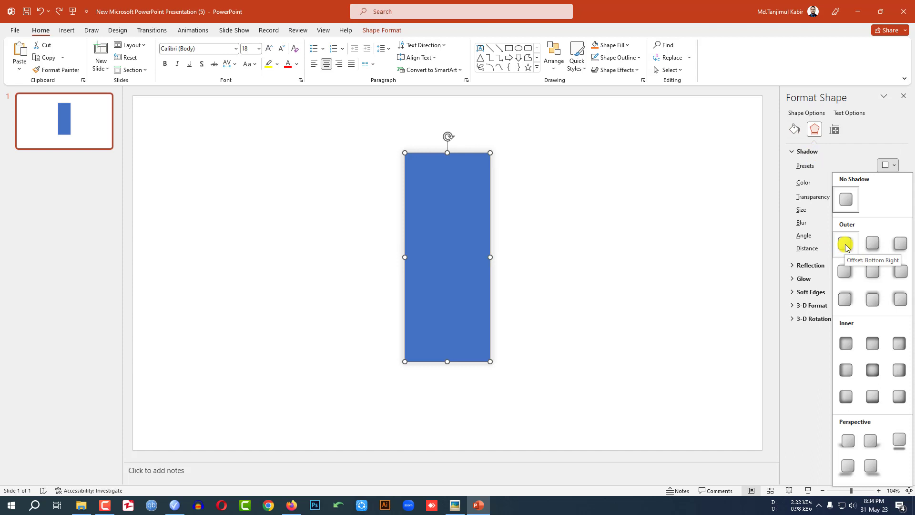
pyautogui.click(845, 246)
pyautogui.click(603, 239)
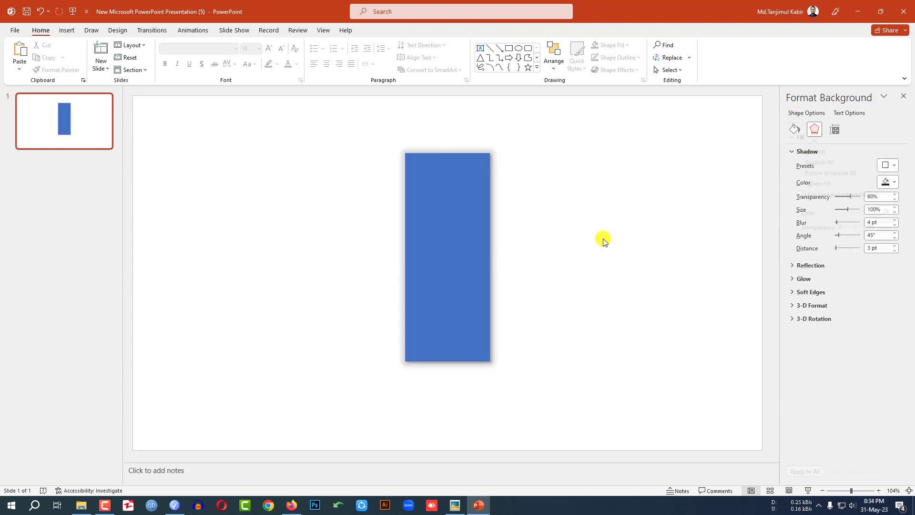
pyautogui.click(480, 265)
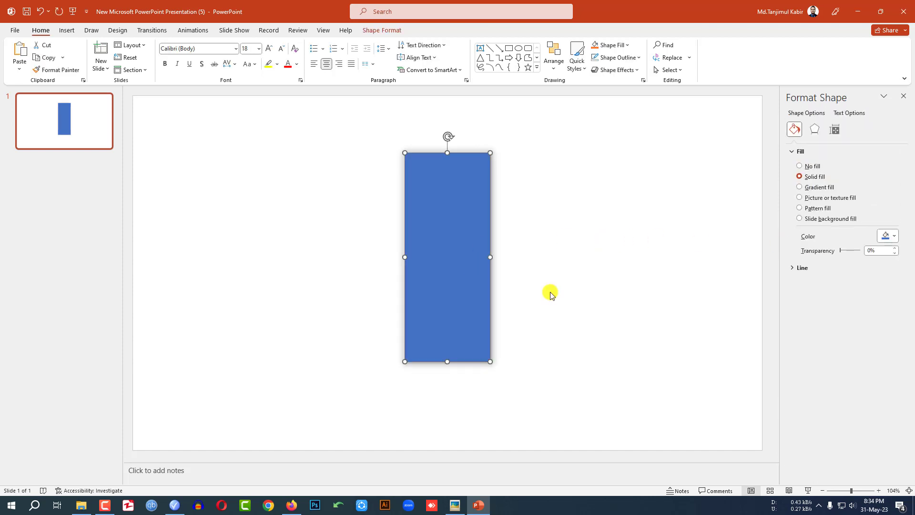
# Place a shorter copy of the rectangle on each side of the tall panel
pyautogui.moveTo(442, 270); pyautogui.dragTo(521, 264)
pyautogui.moveTo(536, 153); pyautogui.dragTo(533, 176)
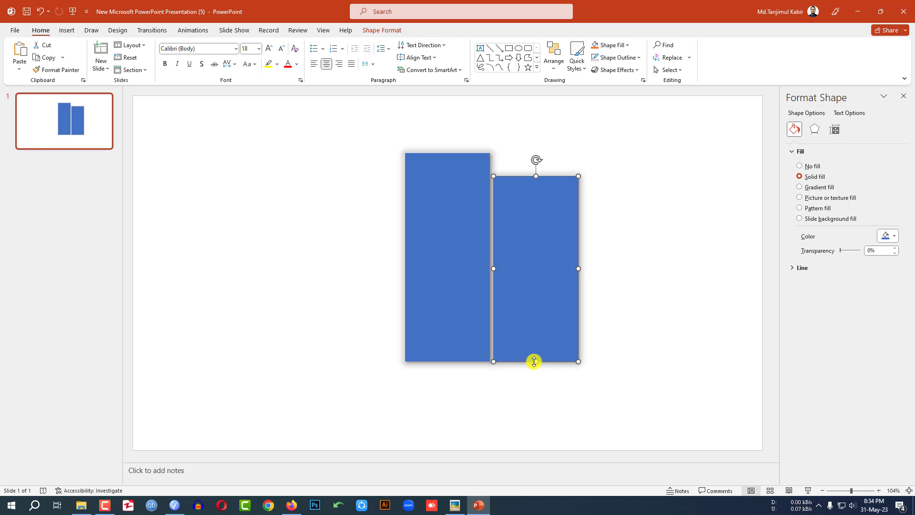
pyautogui.moveTo(534, 362); pyautogui.dragTo(531, 335)
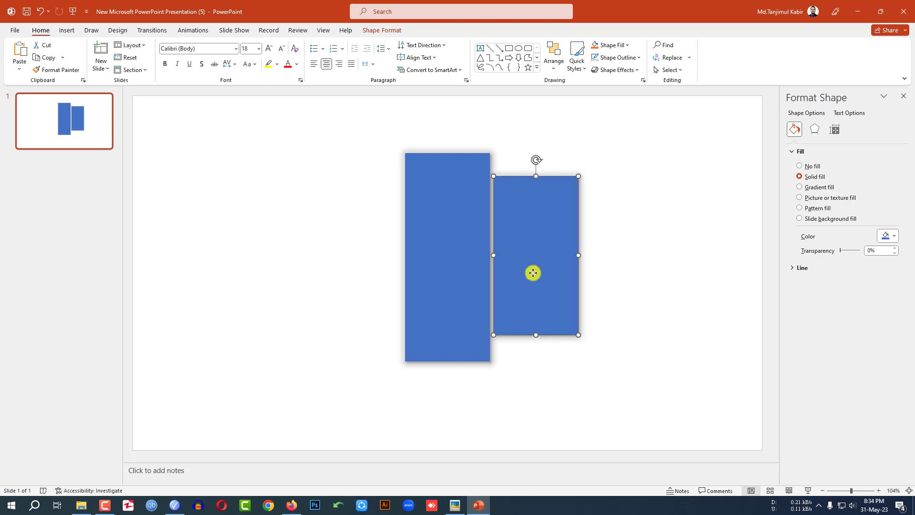
pyautogui.hotkey('ctrl', 'd')
pyautogui.moveTo(633, 278); pyautogui.dragTo(280, 251)
# Add even shorter end panels at the far left and right, then group all five
pyautogui.hotkey('ctrl', 'd')
pyautogui.moveTo(269, 177); pyautogui.dragTo(269, 192)
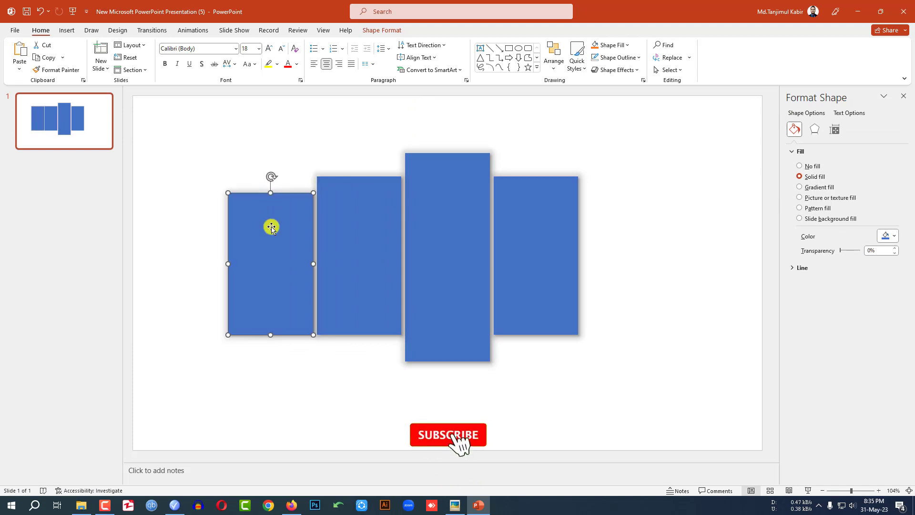
pyautogui.moveTo(272, 332); pyautogui.dragTo(272, 313)
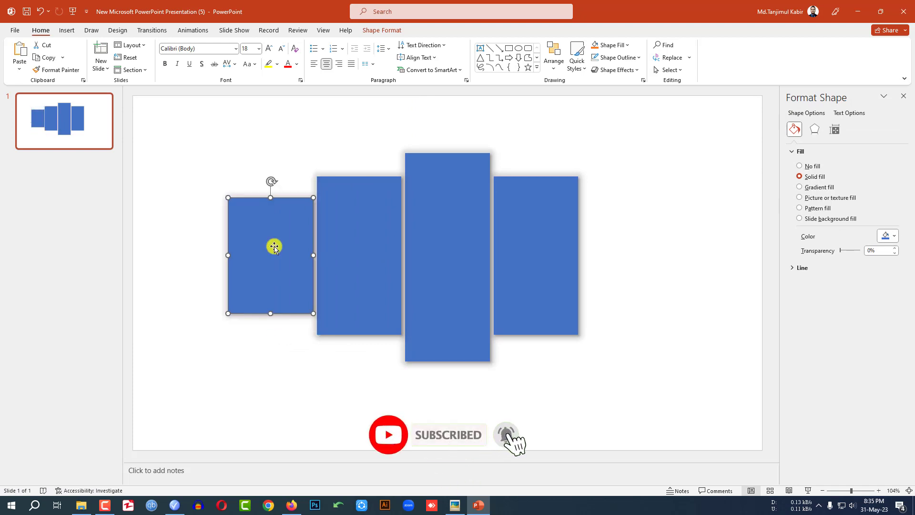
pyautogui.hotkey('ctrl', 'd')
pyautogui.moveTo(178, 278); pyautogui.dragTo(620, 259)
pyautogui.click(654, 361)
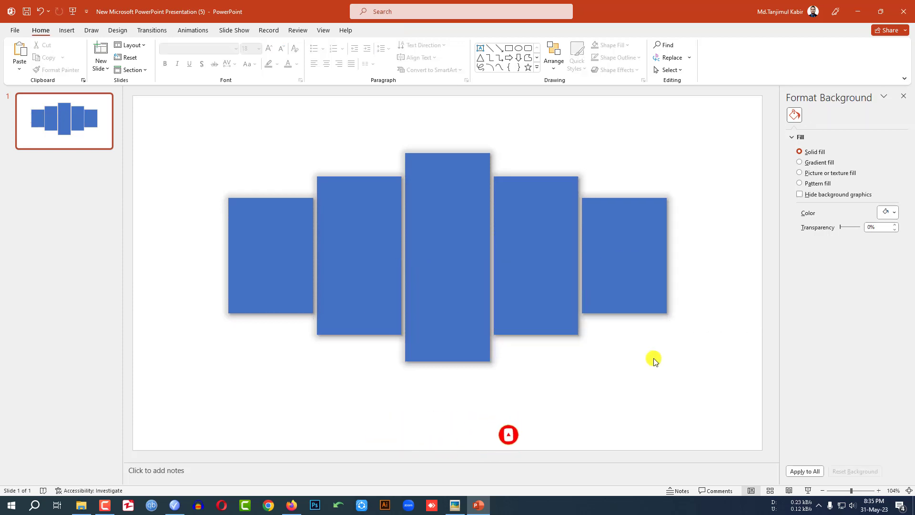
pyautogui.hotkey('ctrl', 'a')
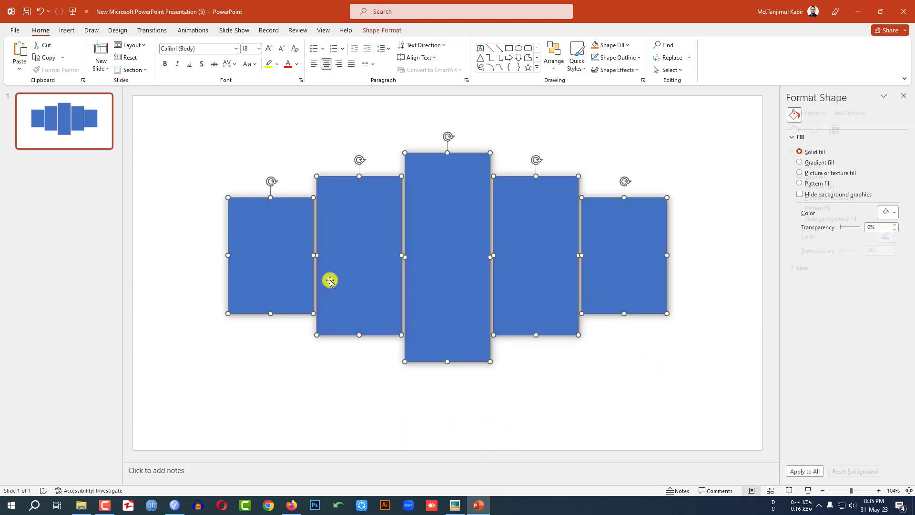
pyautogui.hotkey('ctrl', 'g')
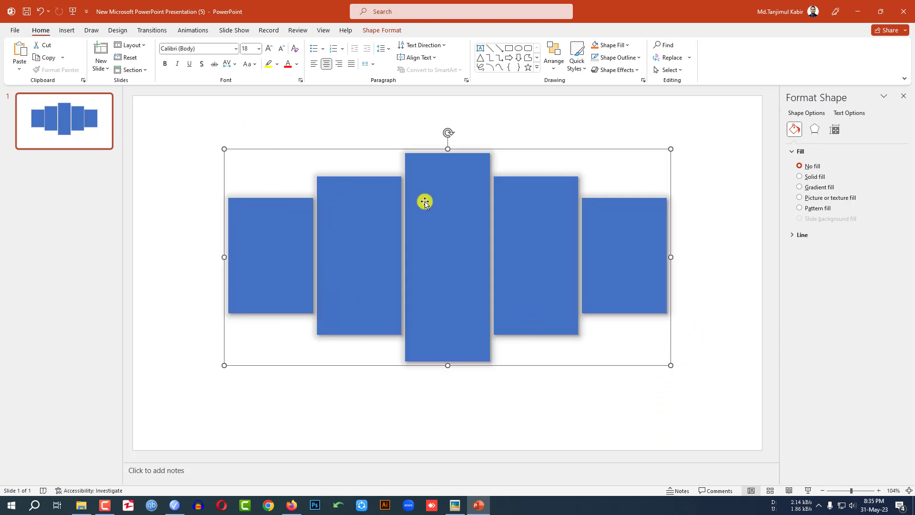
# Fill the grouped panels with the FruitInfused-Water picture from Downloads
pyautogui.rightClick(445, 214)
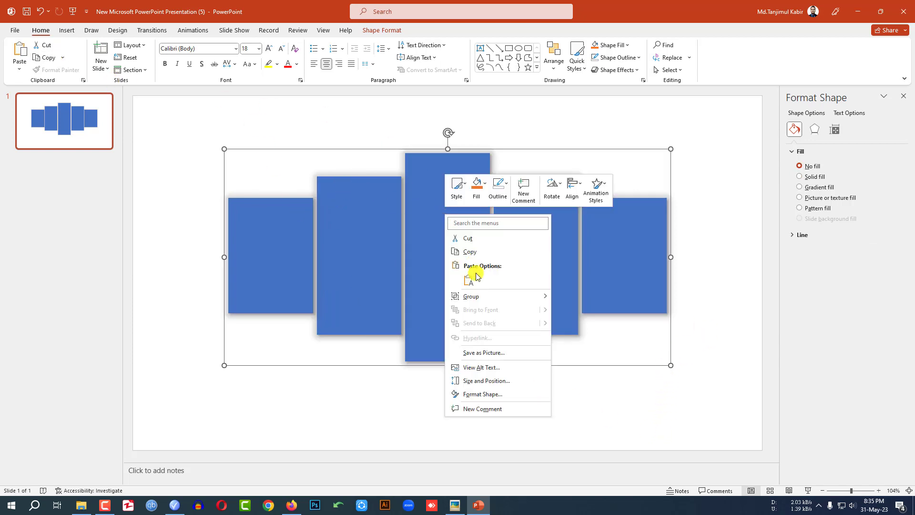
pyautogui.click(486, 394)
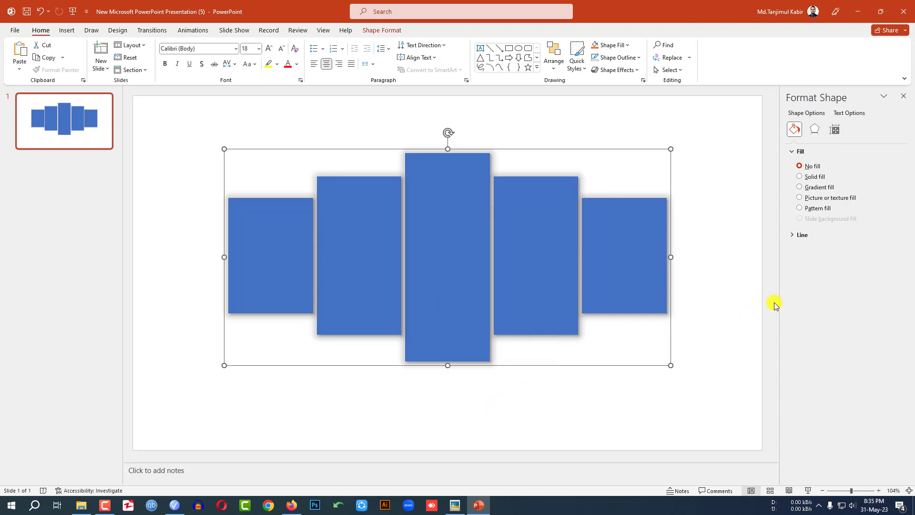
pyautogui.click(800, 197)
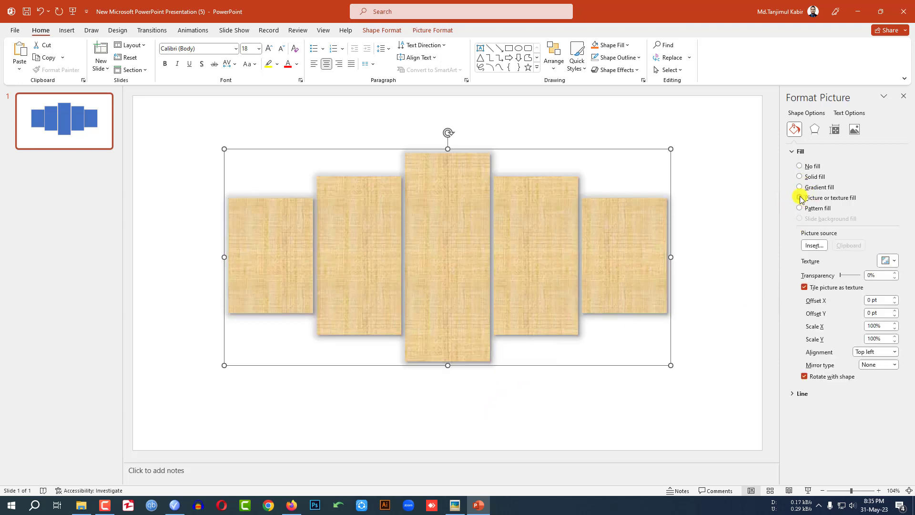
pyautogui.click(814, 246)
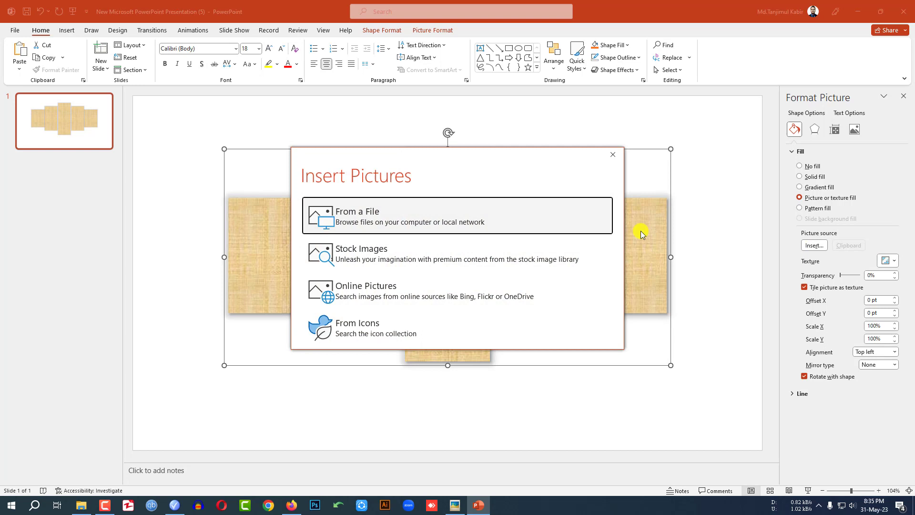
pyautogui.click(395, 220)
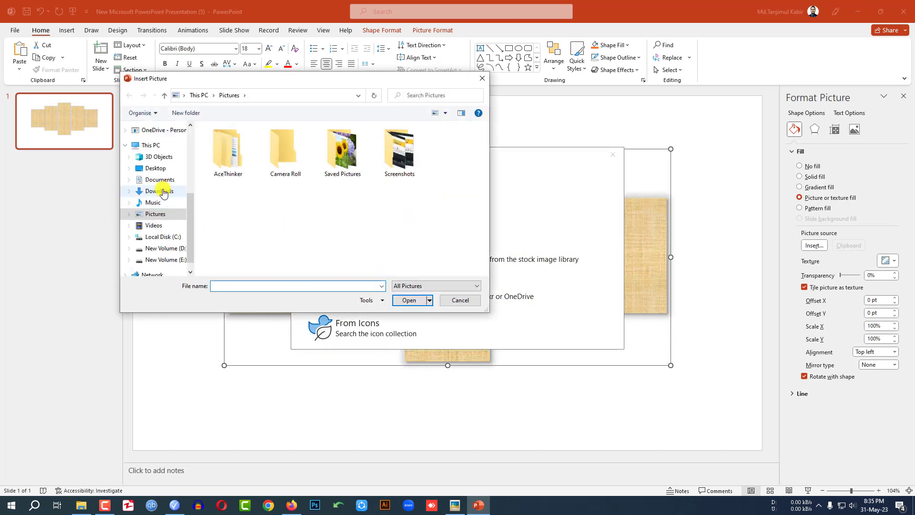
pyautogui.click(163, 192)
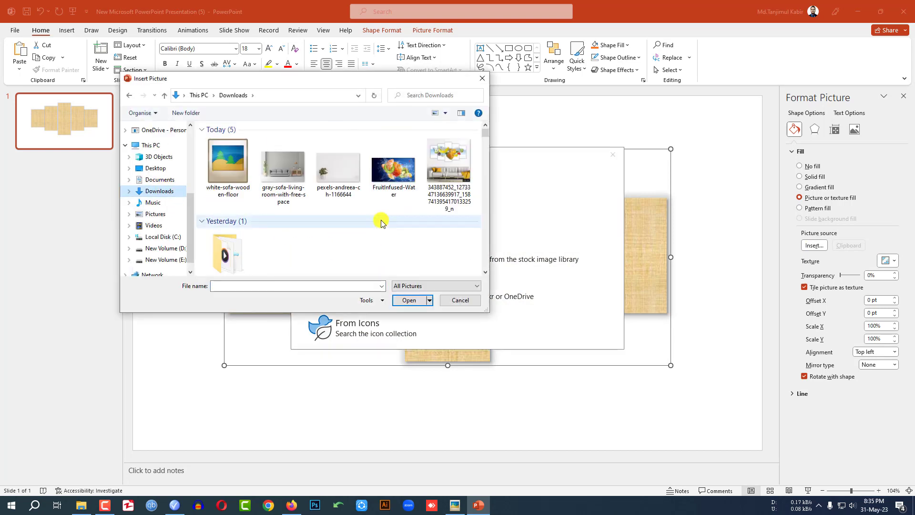
pyautogui.click(399, 177)
pyautogui.click(409, 299)
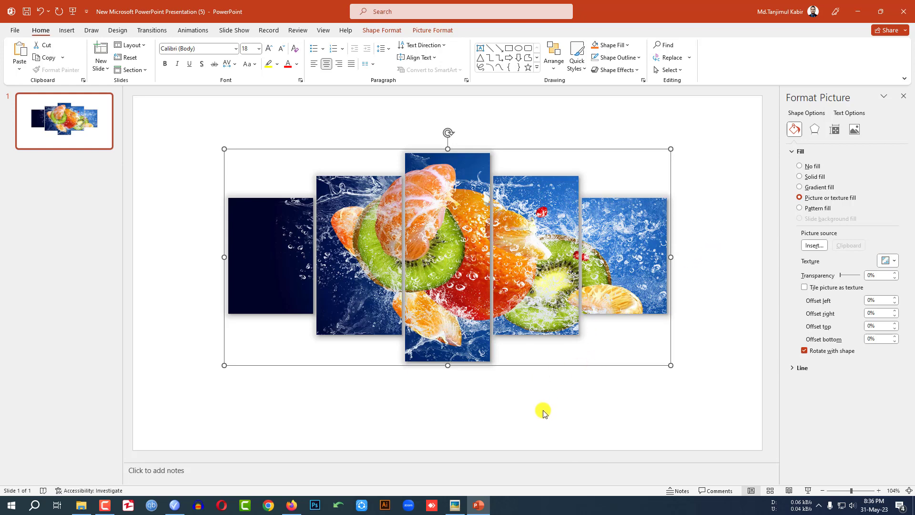
# Switch to Firefox and show the Google results for 'fruit picture in water'
pyautogui.click(292, 509)
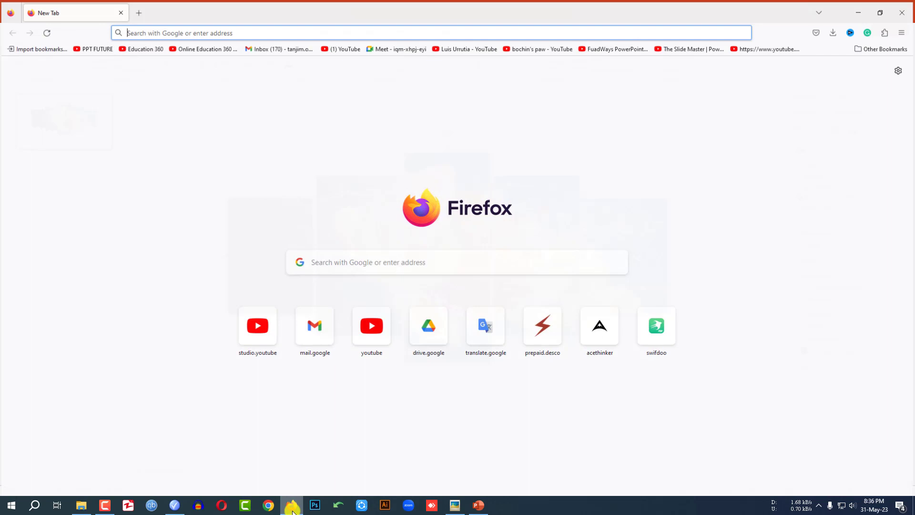
pyautogui.click(255, 34)
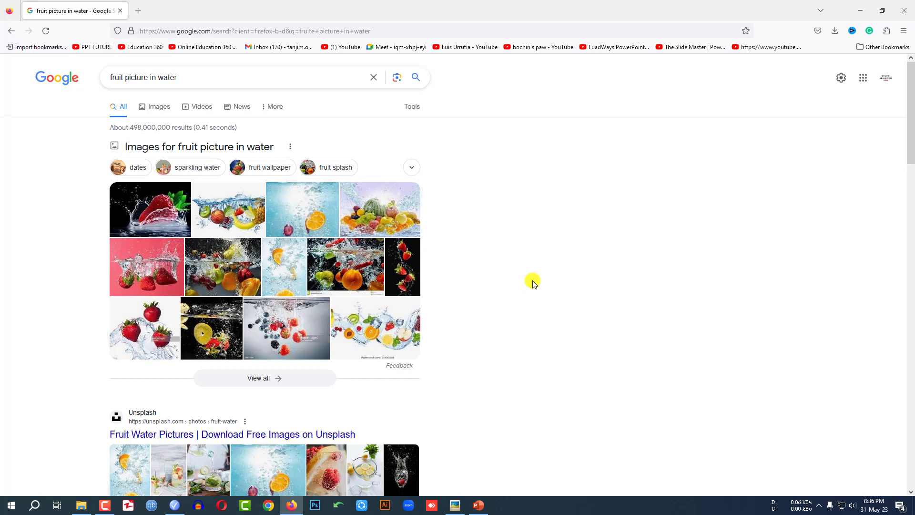
# Insert the gray-sofa-living-room-with-free-space photo from this device onto the slide
pyautogui.click(477, 504)
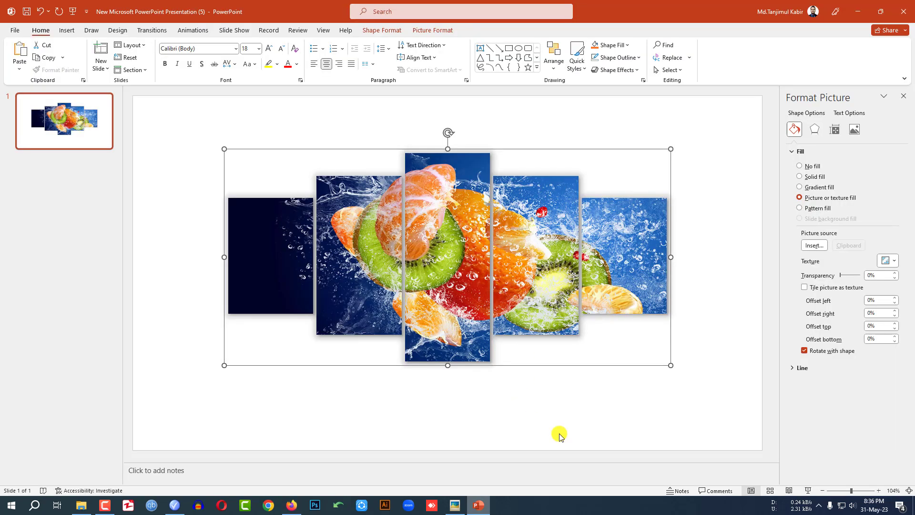
pyautogui.click(719, 264)
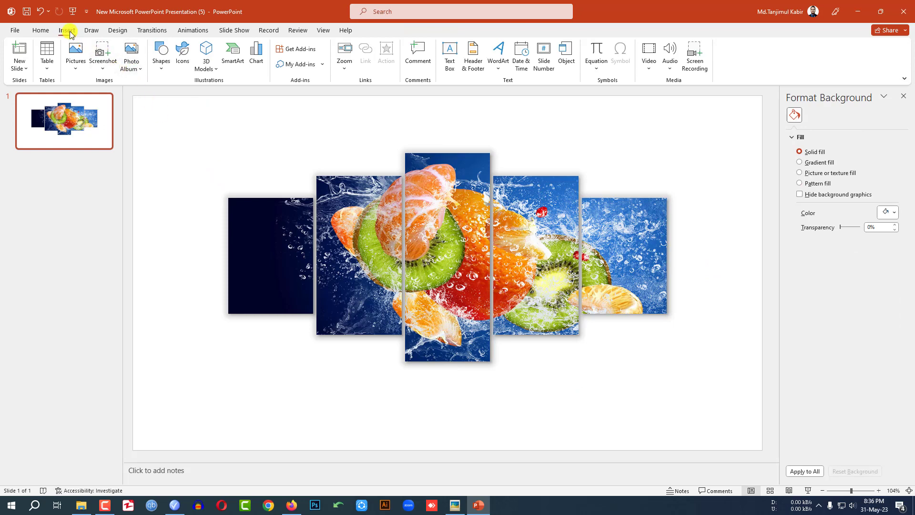
pyautogui.click(79, 69)
pyautogui.click(92, 96)
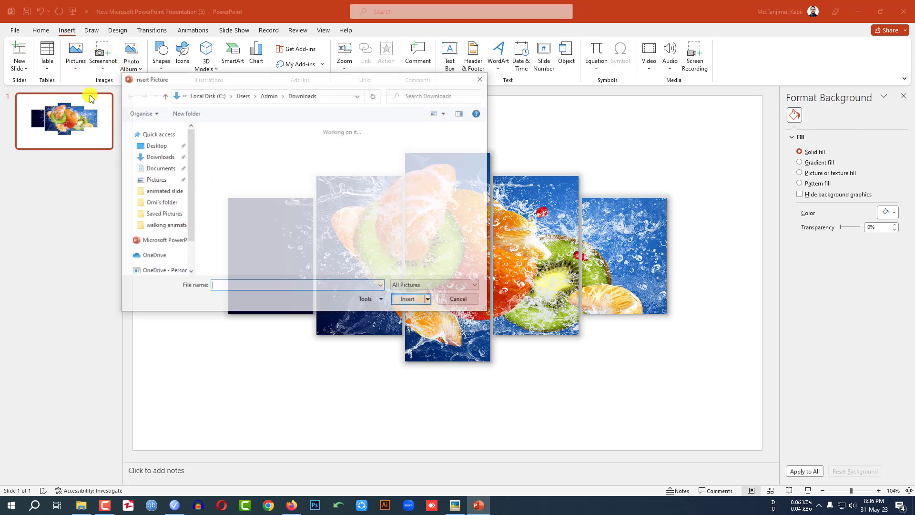
pyautogui.click(306, 183)
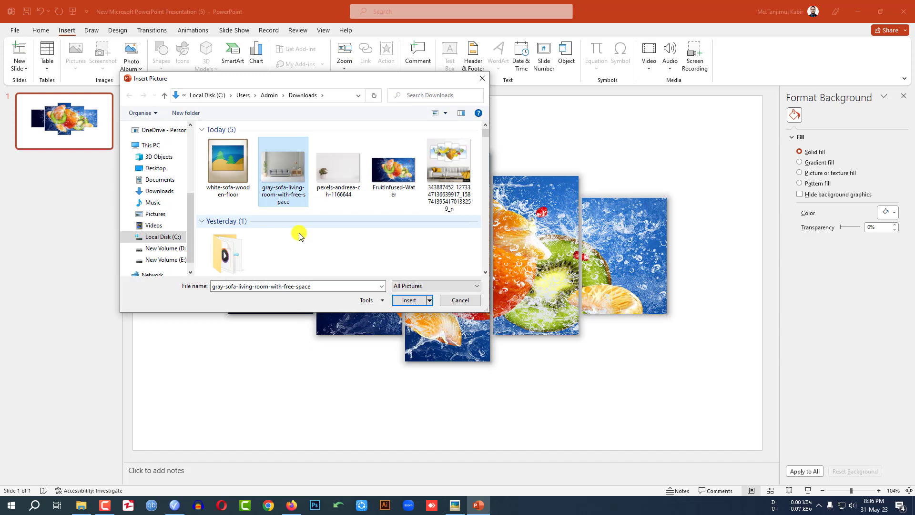
pyautogui.click(407, 300)
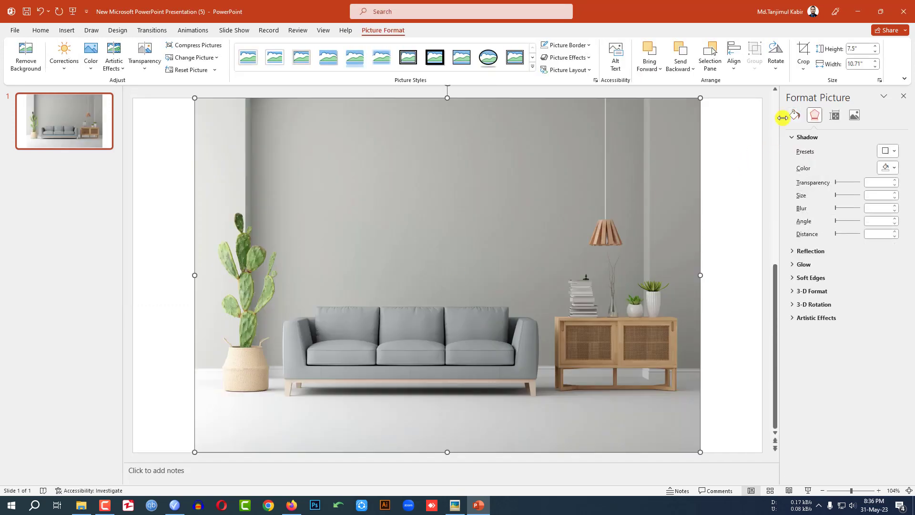
# Crop the sofa photo to 16:9 with the sofa lower, then enlarge it to cover the slide
pyautogui.click(803, 66)
pyautogui.moveTo(826, 112)
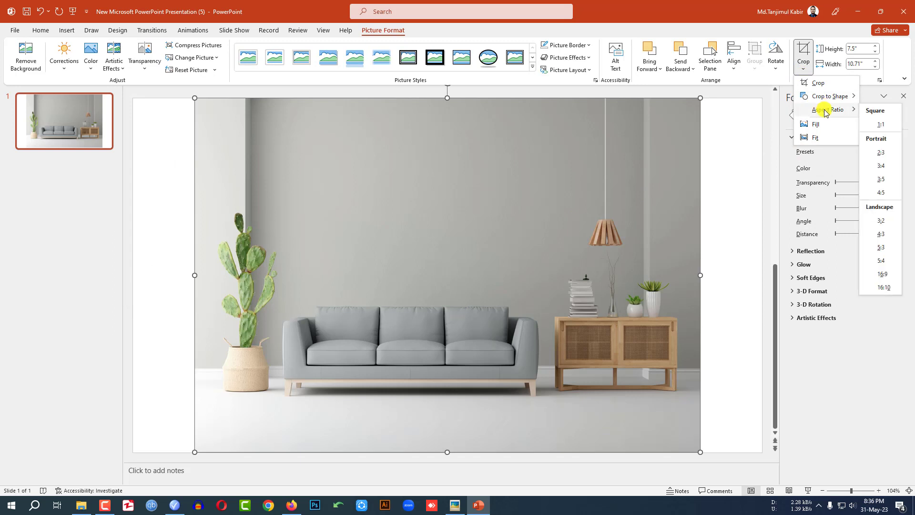
pyautogui.click(882, 274)
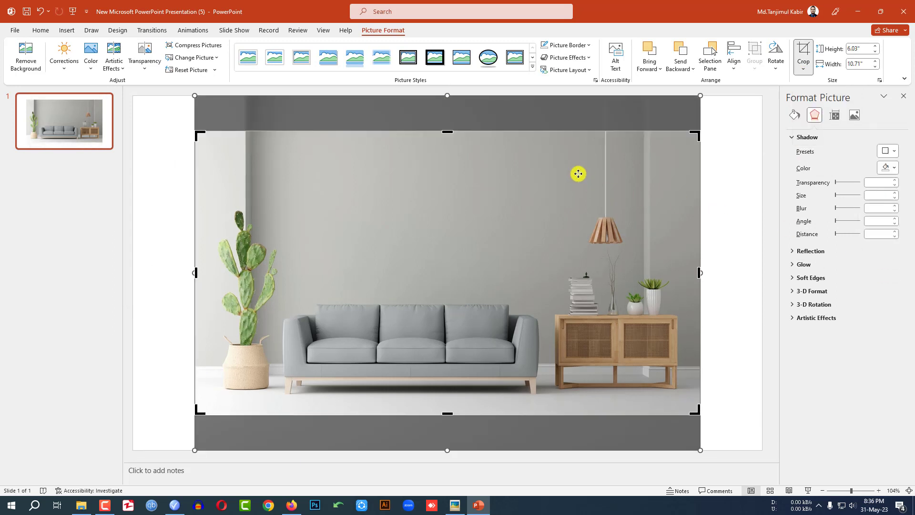
pyautogui.moveTo(578, 173); pyautogui.dragTo(503, 194)
pyautogui.click(723, 225)
pyautogui.moveTo(643, 385); pyautogui.dragTo(754, 438)
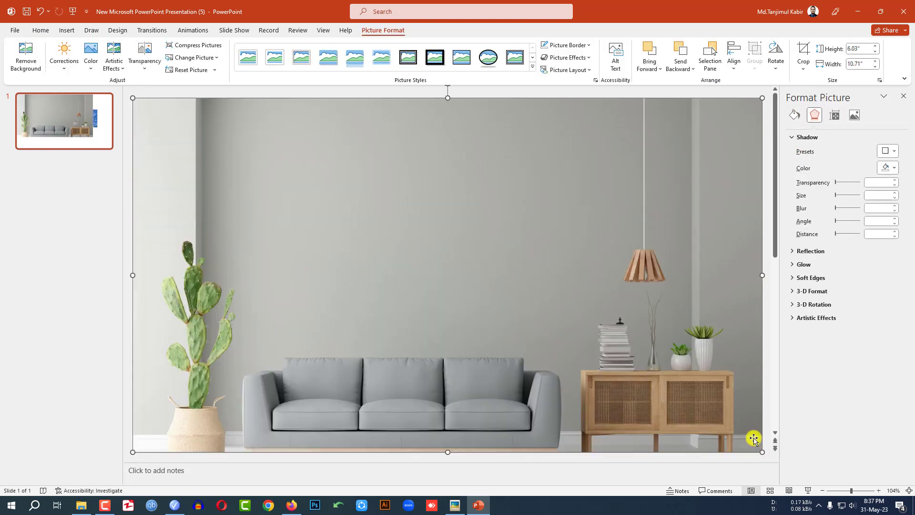
# Send the room photo to back and resize the panels to 3.96" × 8.32" above the sofa
pyautogui.rightClick(485, 193)
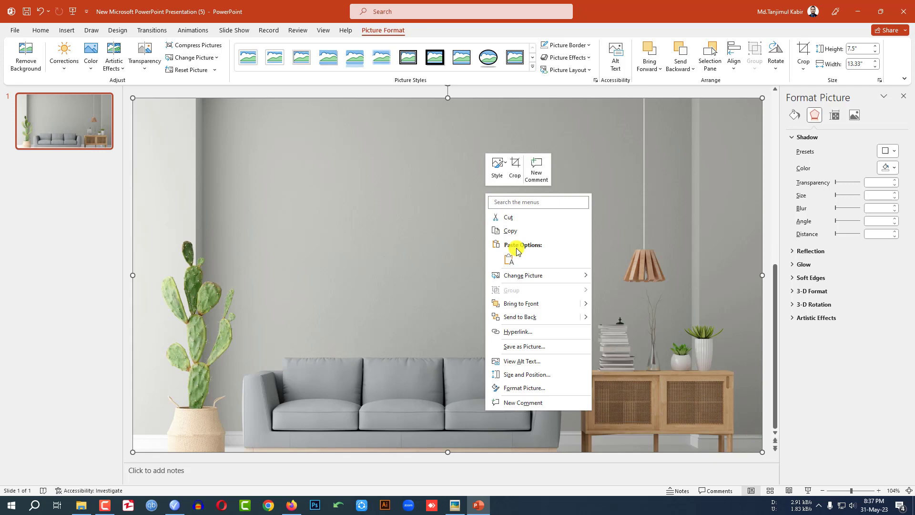
pyautogui.click(522, 317)
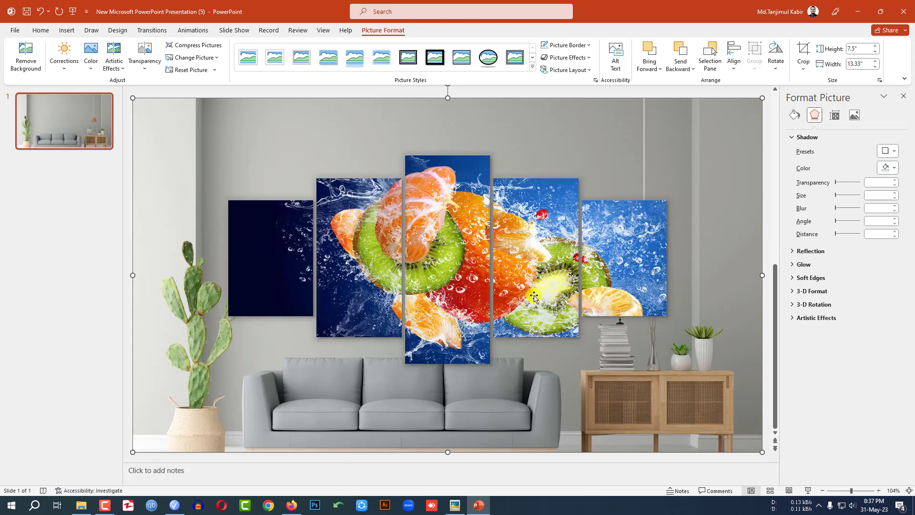
pyautogui.click(466, 256)
pyautogui.moveTo(466, 256); pyautogui.dragTo(472, 224)
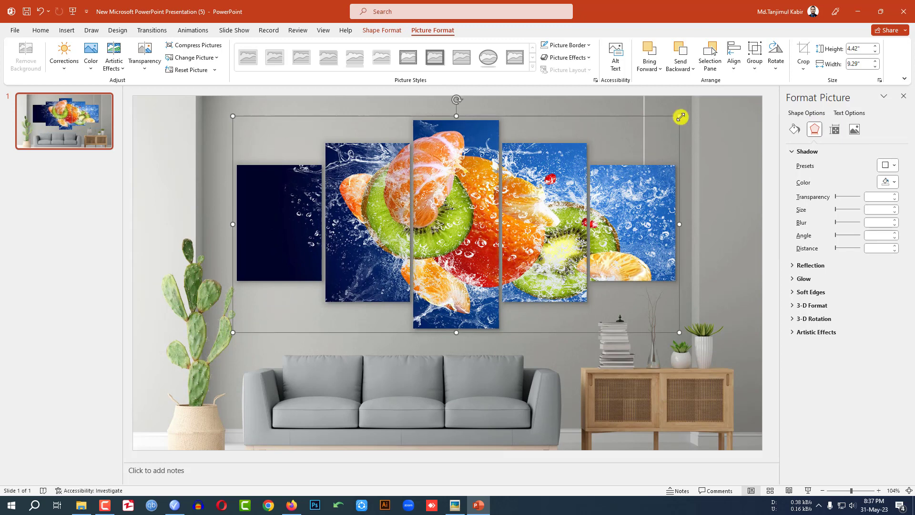
pyautogui.moveTo(681, 117); pyautogui.dragTo(633, 140)
pyautogui.moveTo(513, 205); pyautogui.dragTo(548, 201)
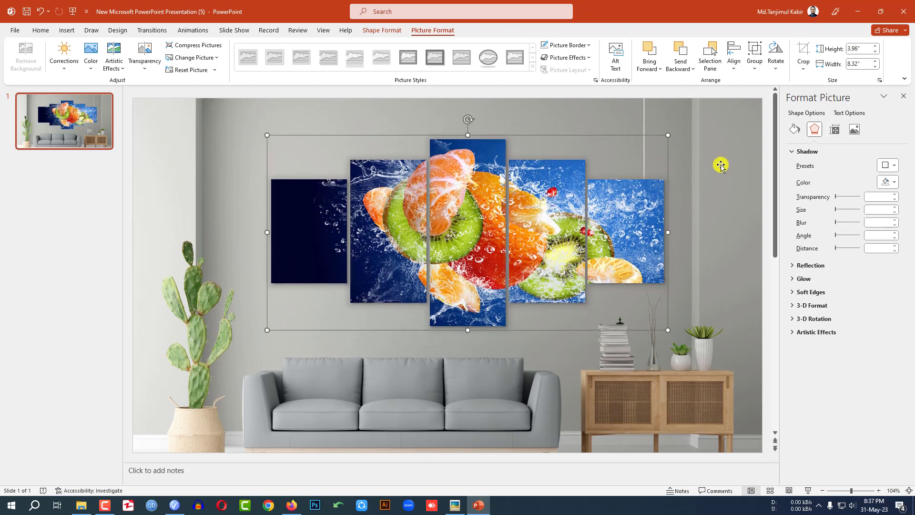
pyautogui.click(719, 163)
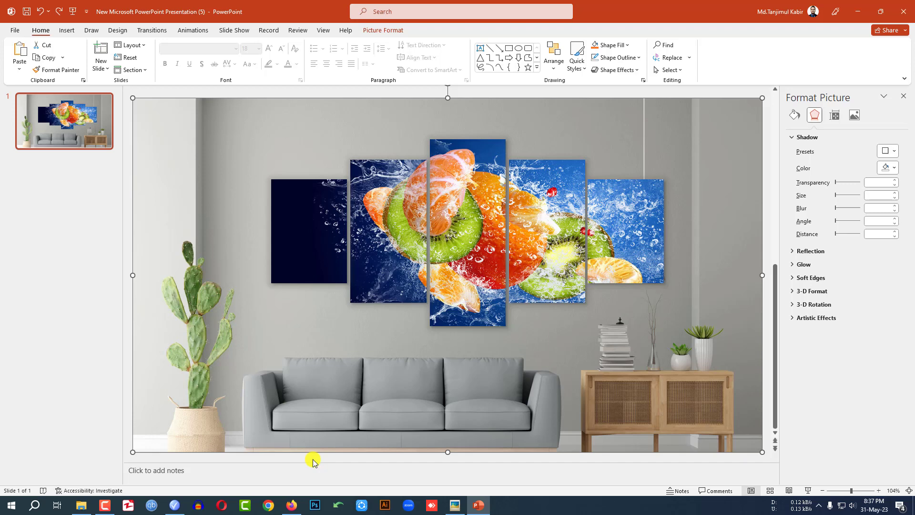
# Search Google in Firefox for 'sofa in living room'
pyautogui.click(292, 505)
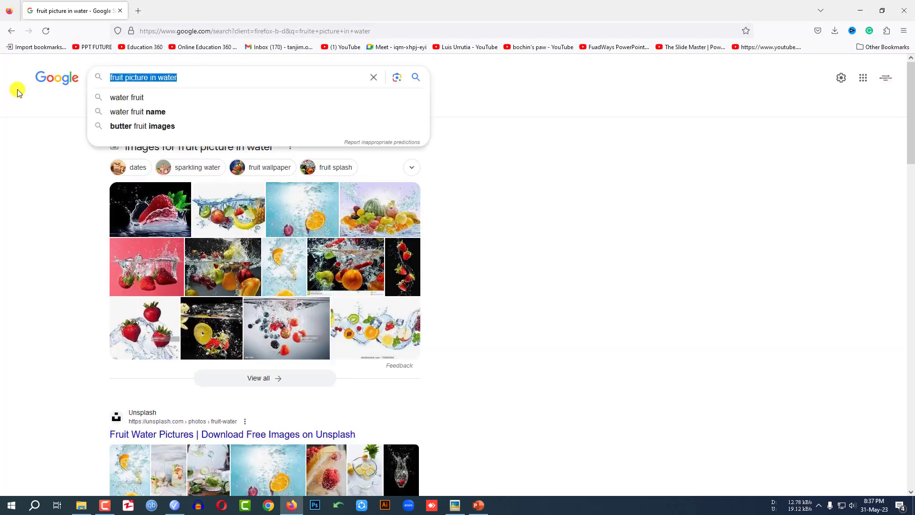
pyautogui.write('sofa in living ')
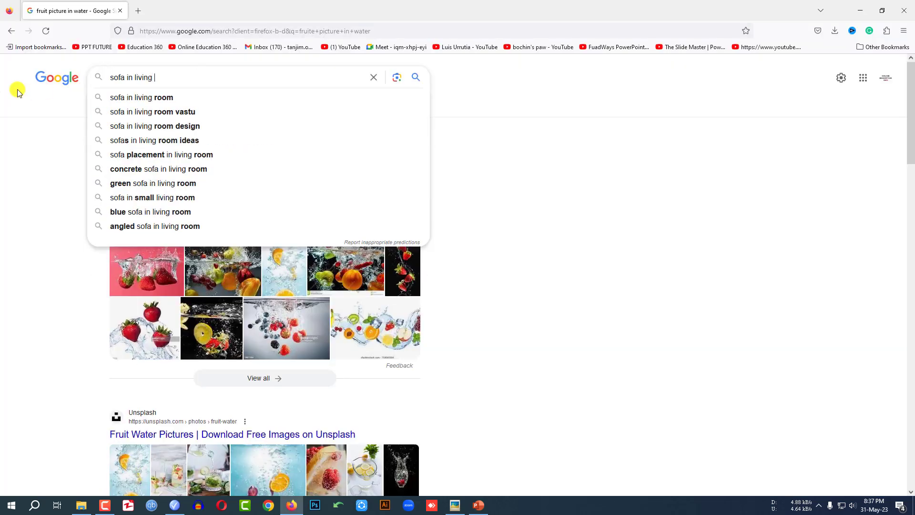
pyautogui.write('room')
pyautogui.press('Return')
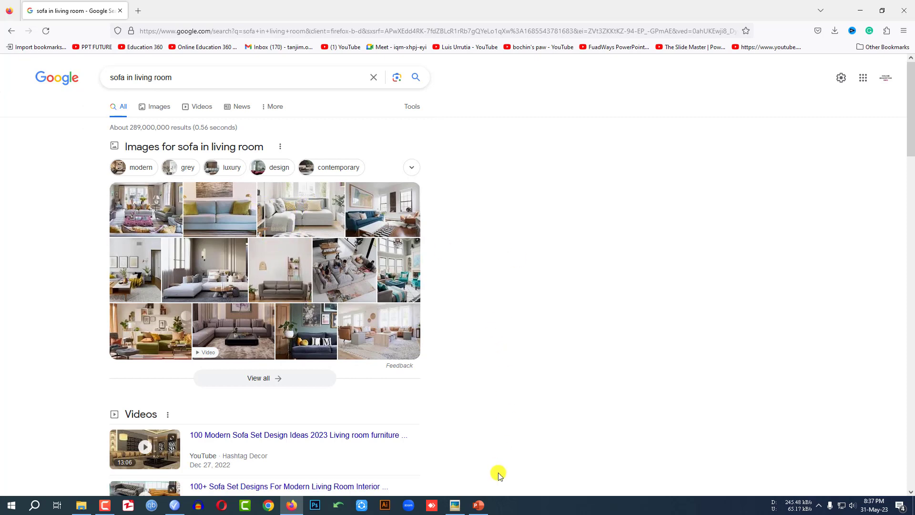
# Switch back to the PowerPoint slide showing the fruit panels above the gray sofa
pyautogui.click(479, 505)
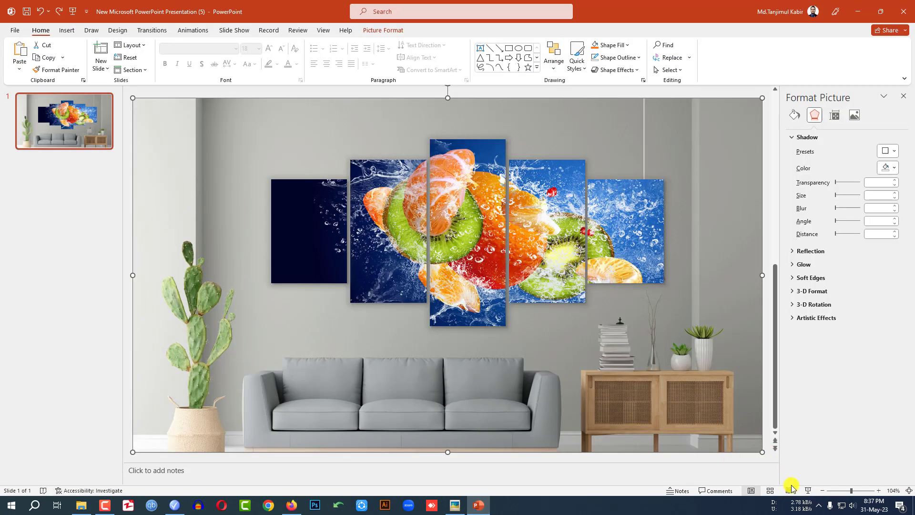